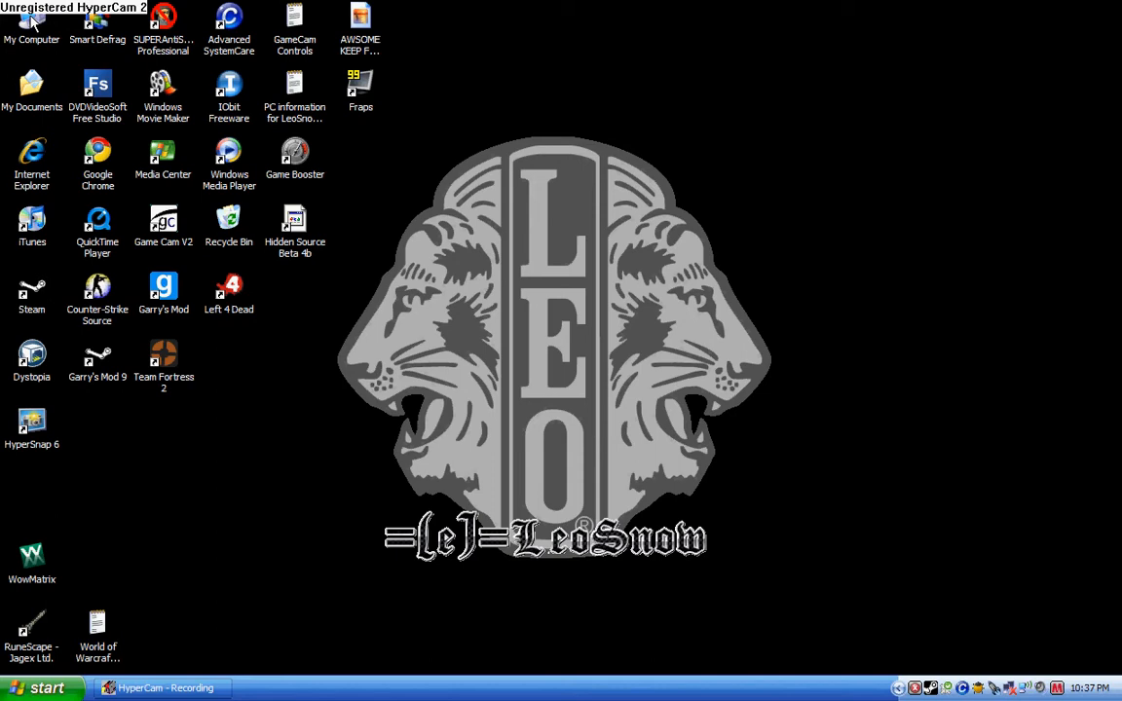
Open My Computer from the desktop, minimize it, and briefly show the Start menu
double_click(32, 19)
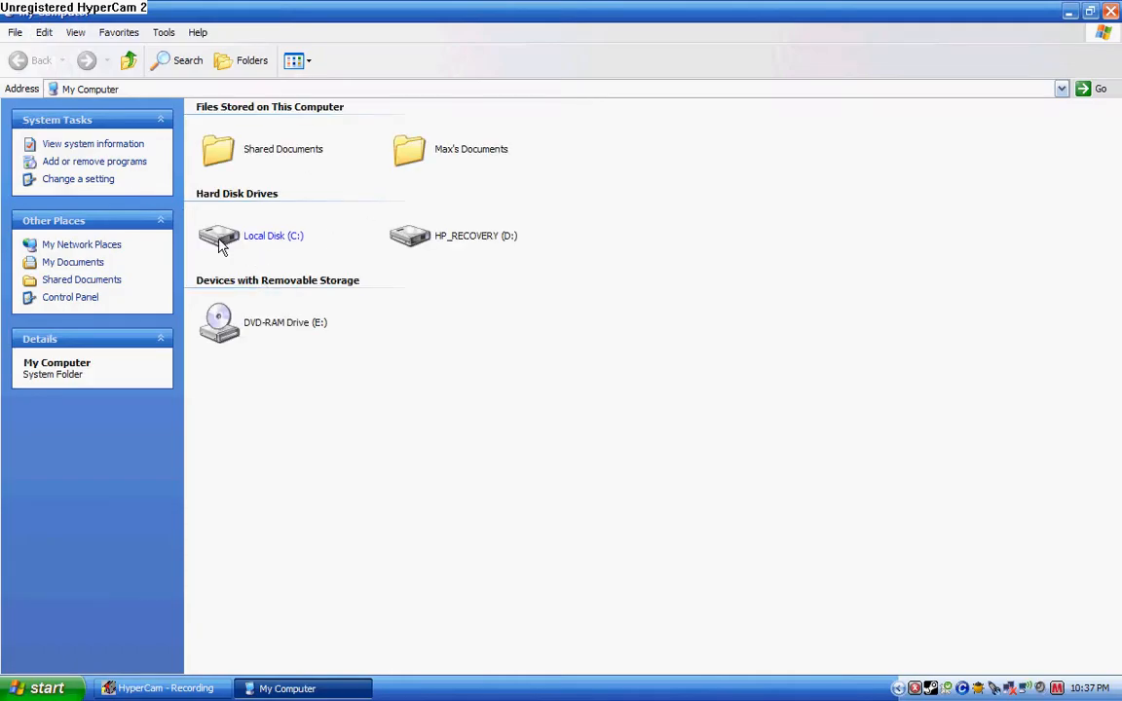
left_click(974, 10)
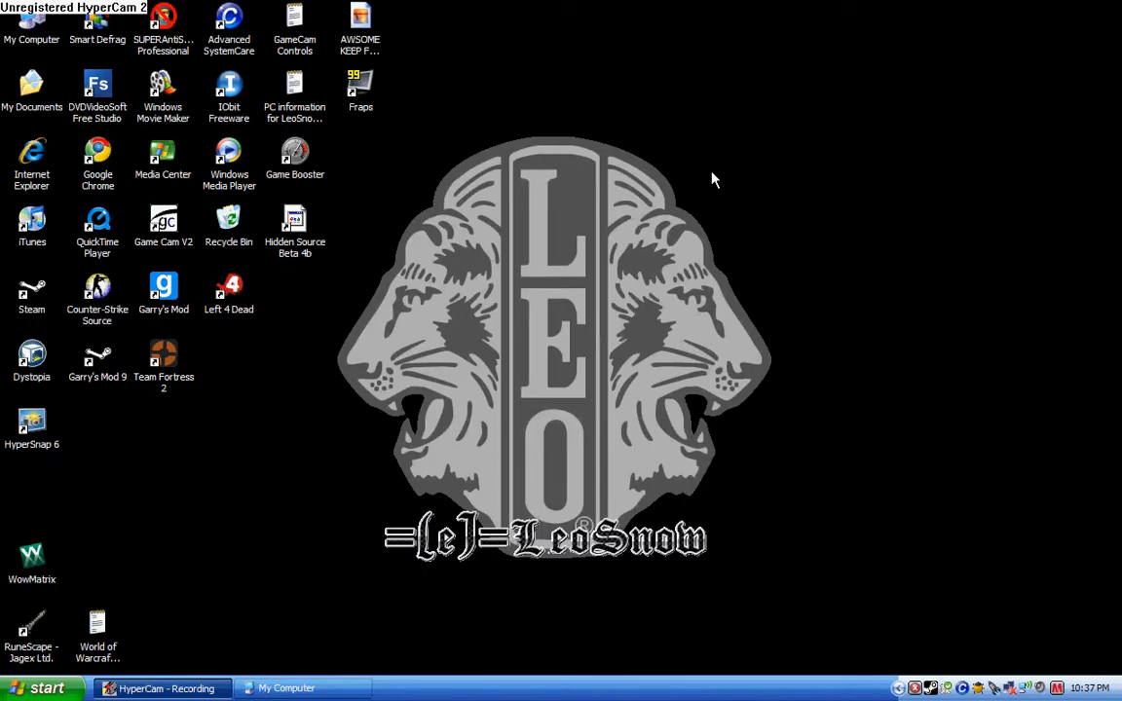
left_click(39, 688)
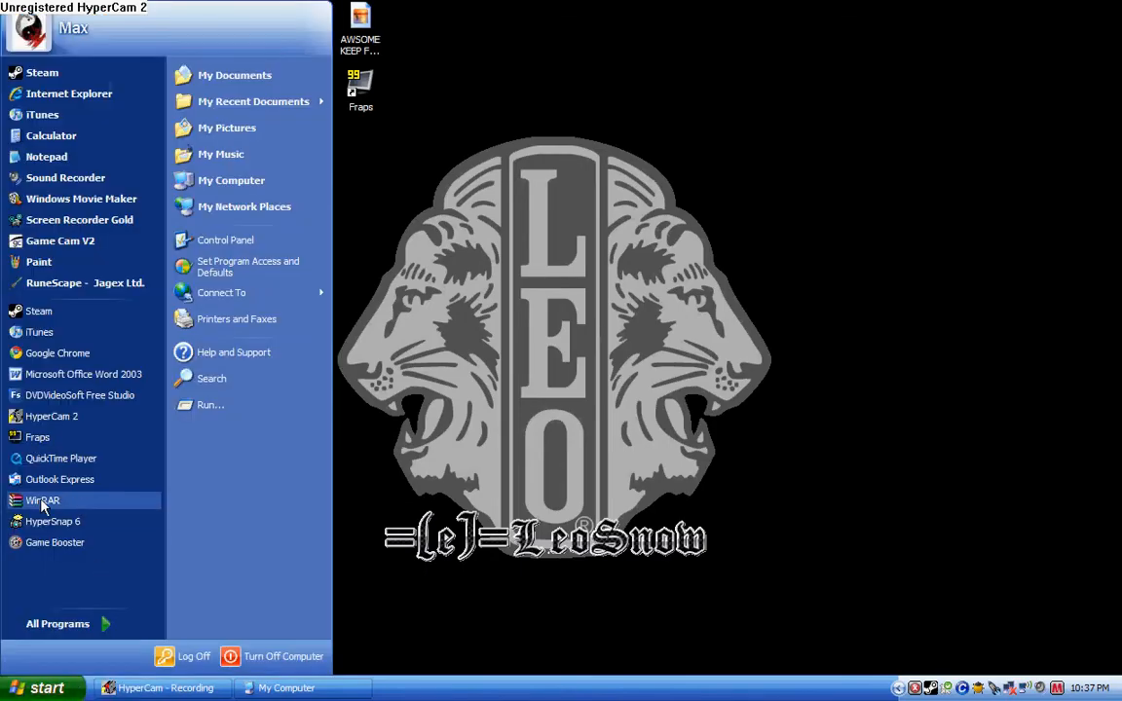
left_click_drag(39, 499, 54, 500)
left_click(300, 452)
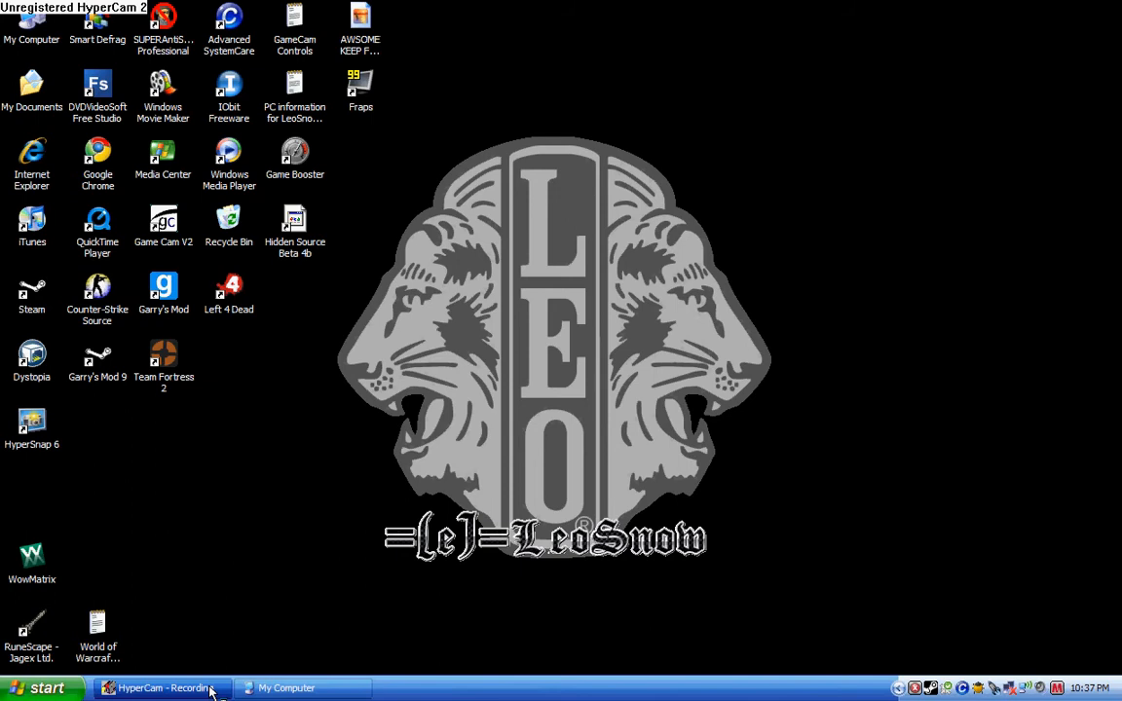
Restore My Computer and browse into C:\Program Files\Steam\steamapps
left_click(282, 688)
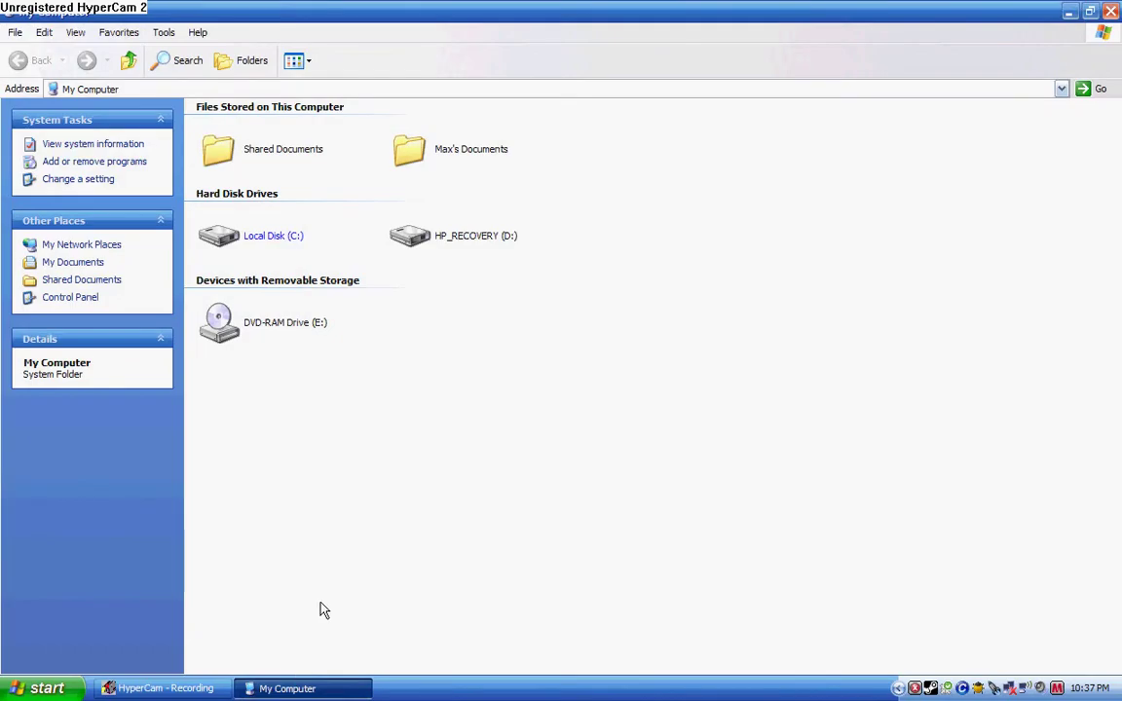
double_click(226, 245)
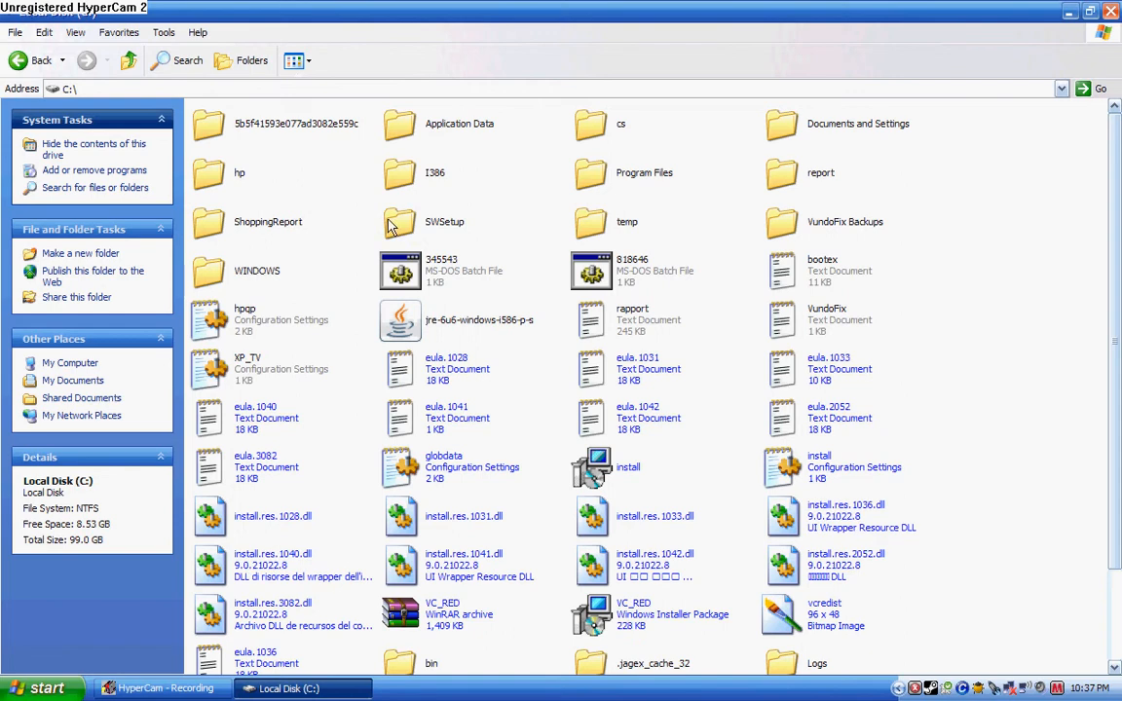
left_click(596, 181)
double_click(597, 181)
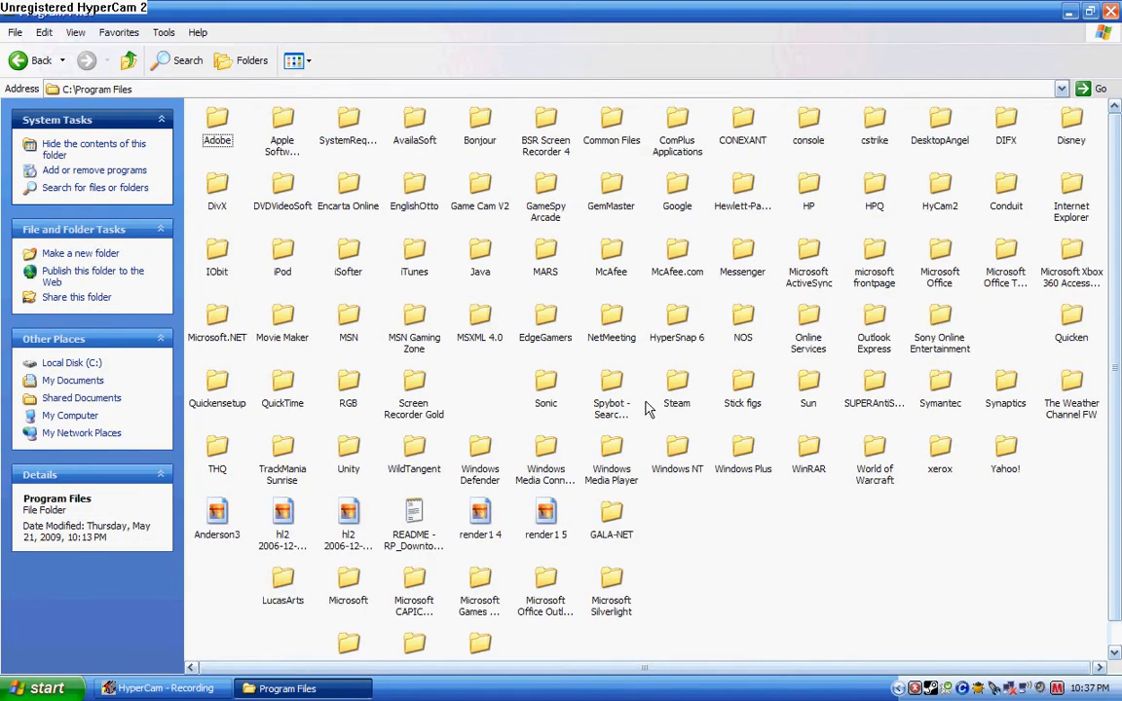
double_click(679, 384)
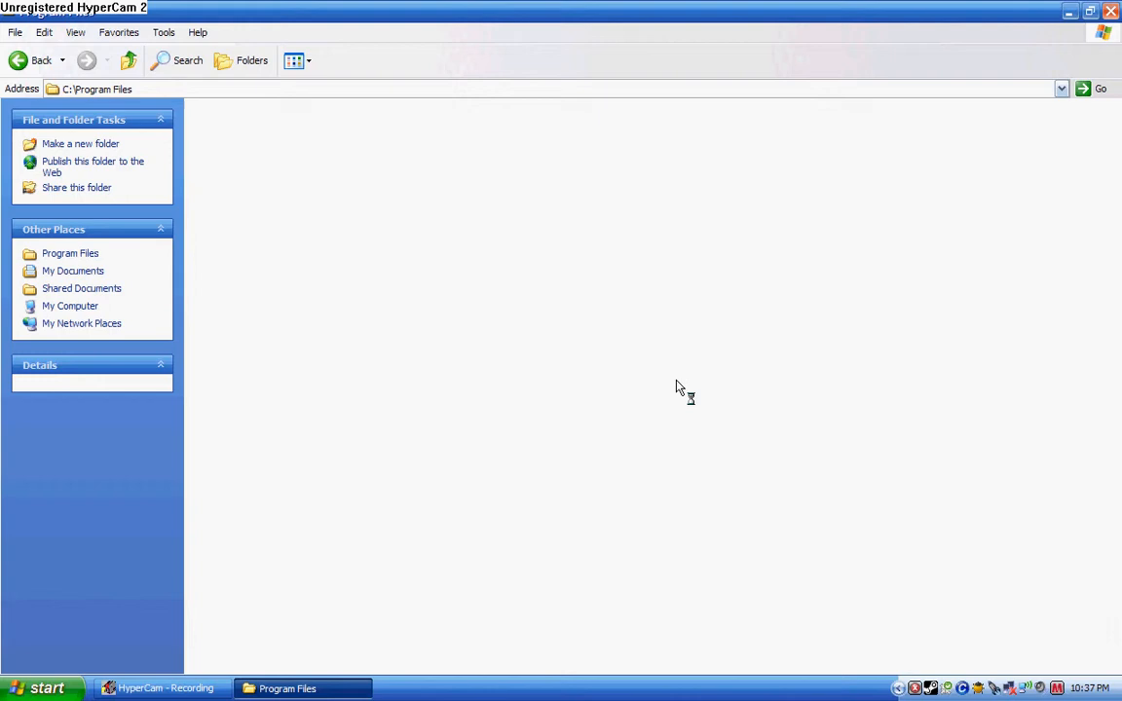
left_click(597, 221)
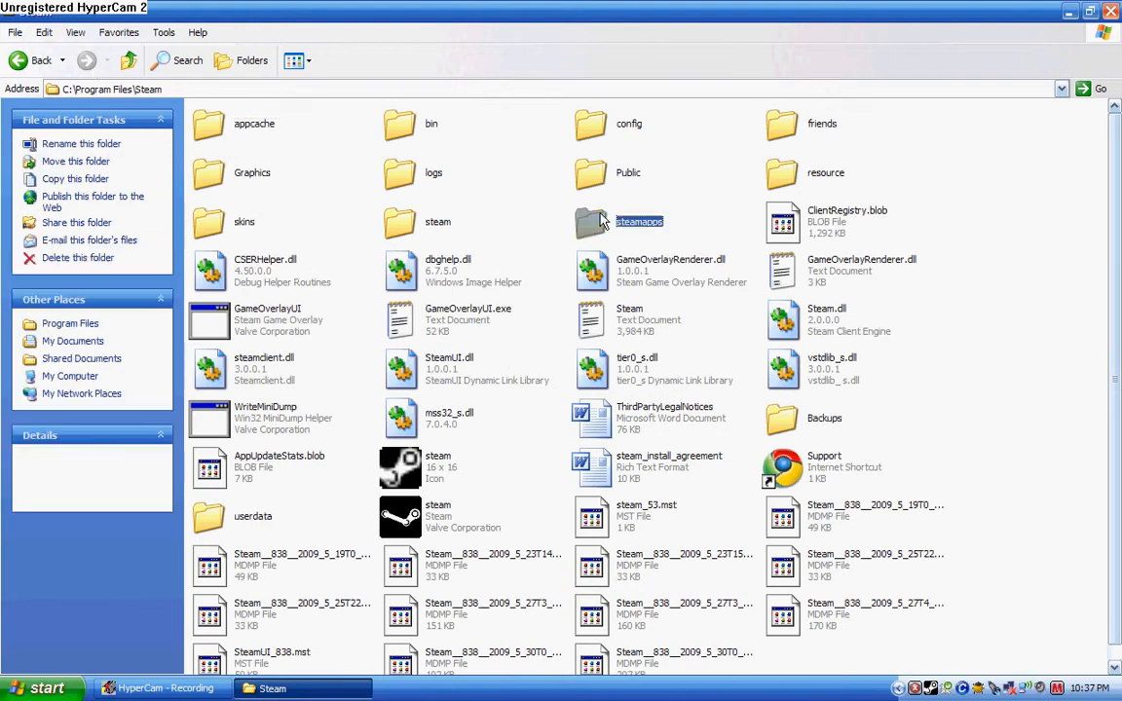
double_click(602, 221)
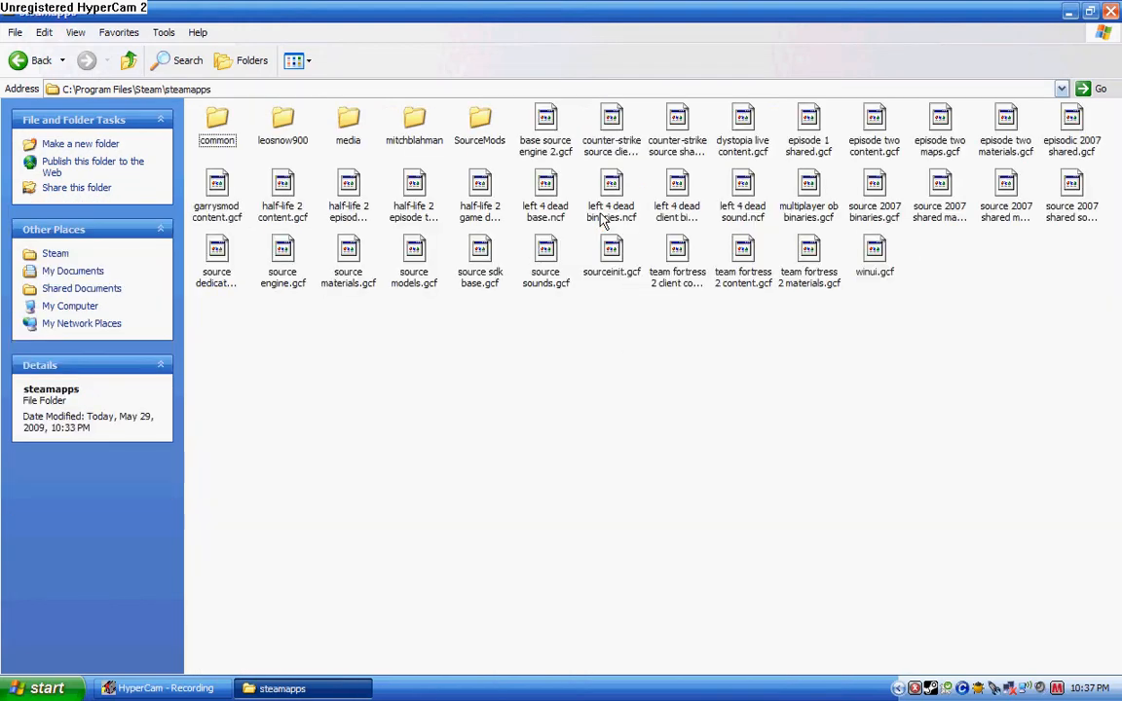
Enter the leosnow900 user folder inside steamapps
left_click(282, 127)
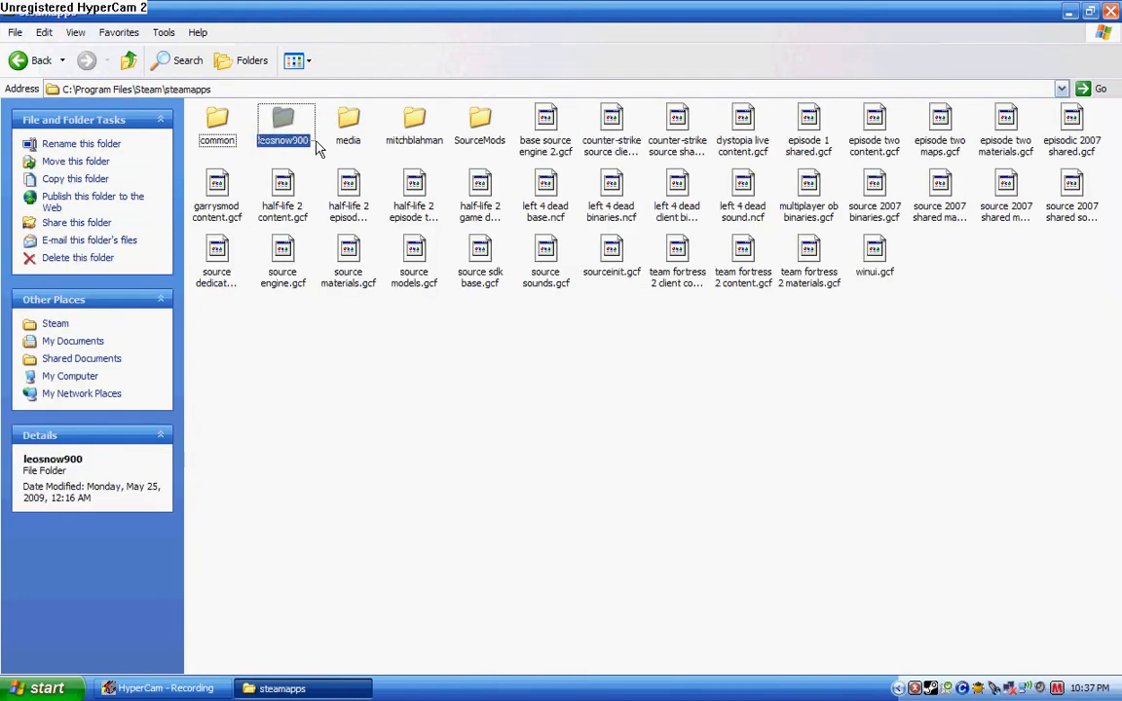
left_click(414, 127)
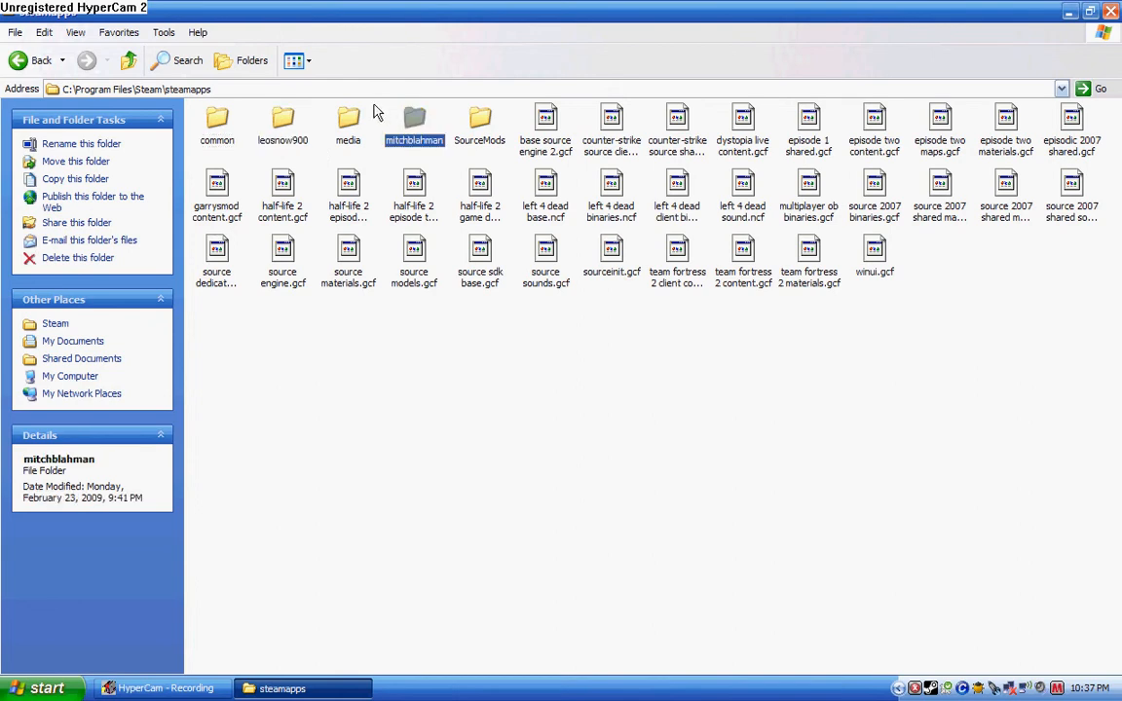
double_click(287, 127)
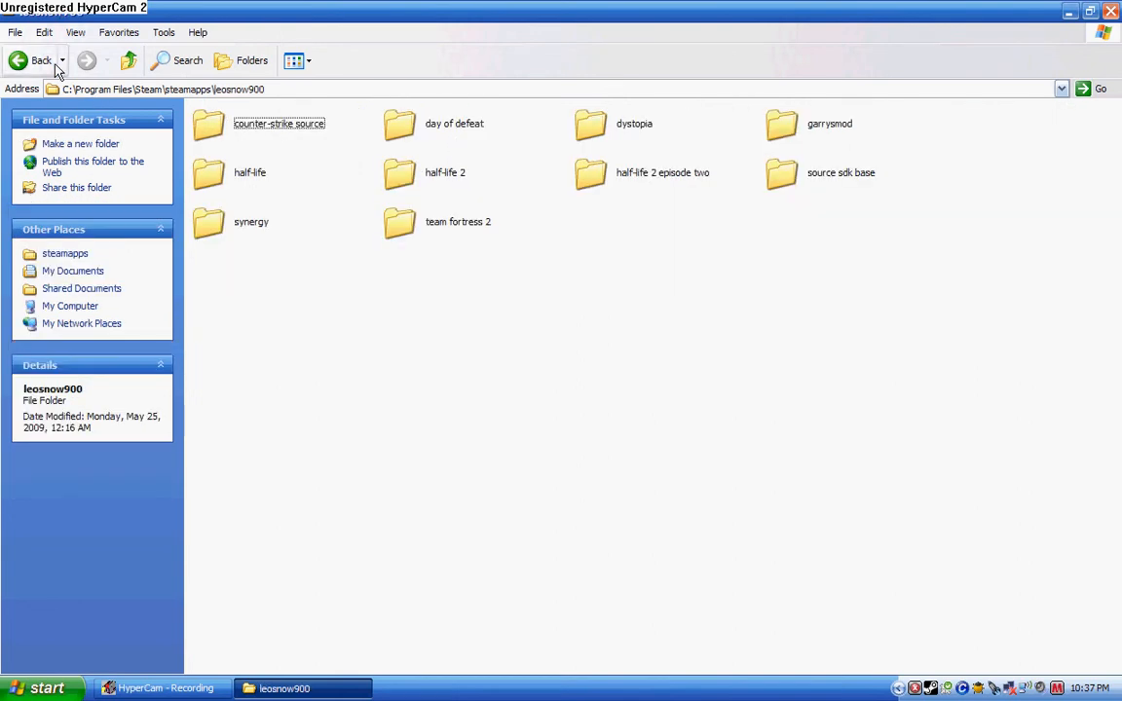
left_click(41, 61)
double_click(288, 127)
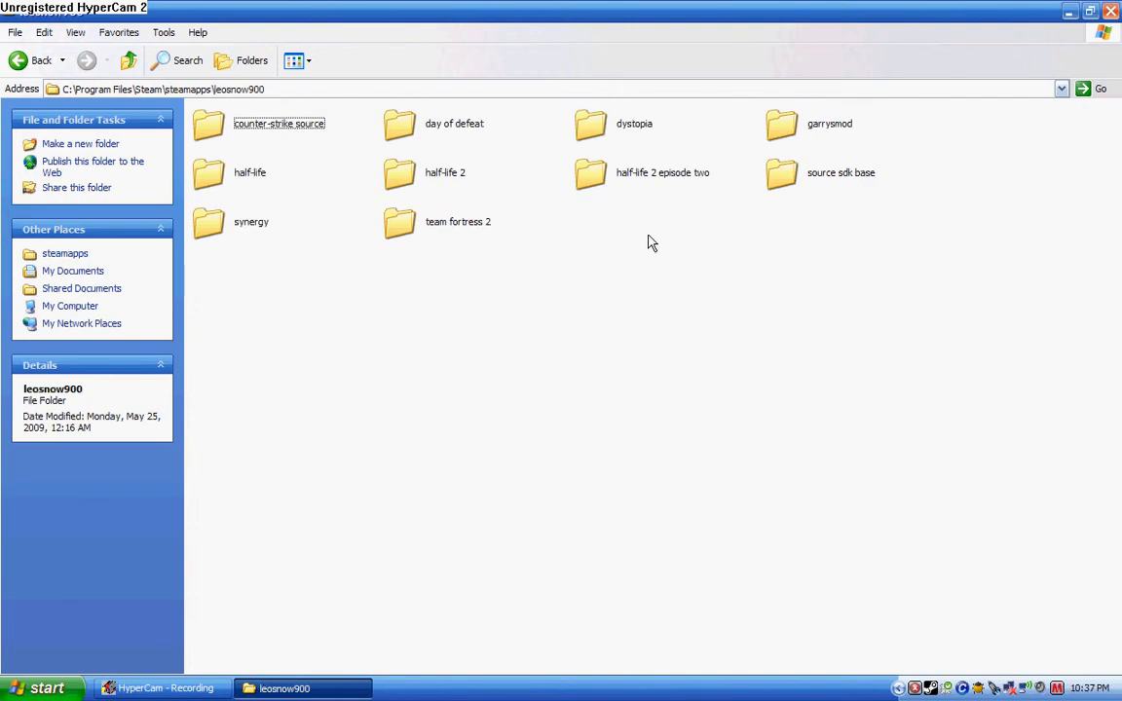
Go into leosnow900\garrysmod\garrysmod and select its maps folder
double_click(784, 123)
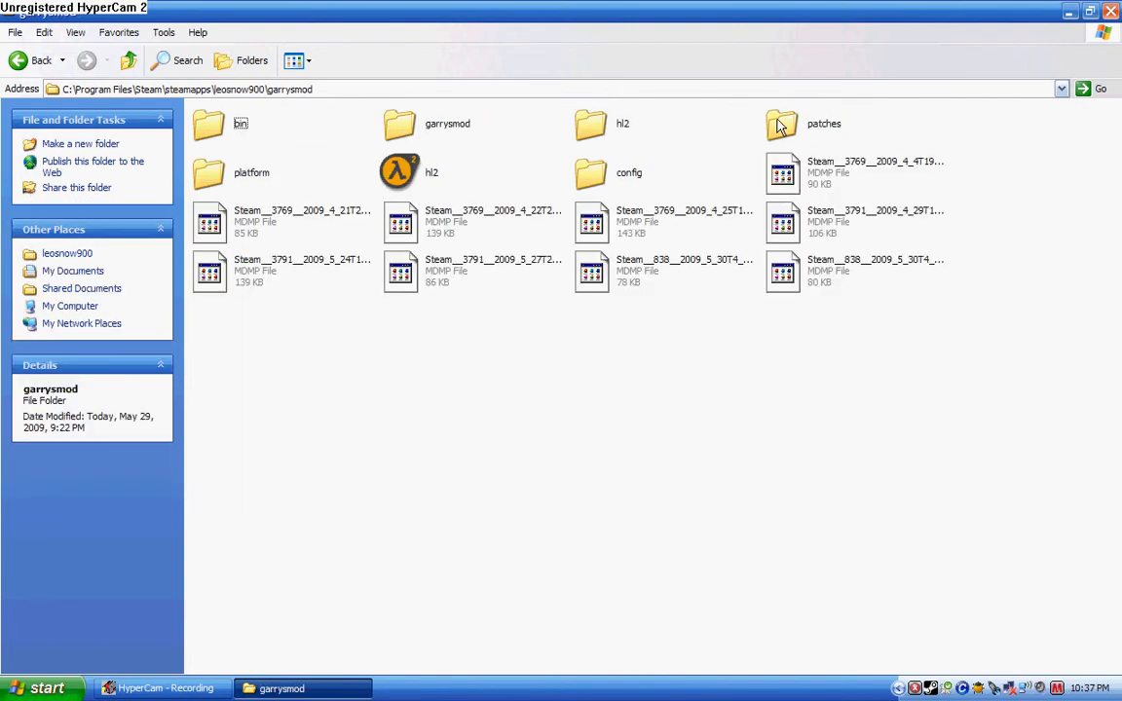
left_click(404, 127)
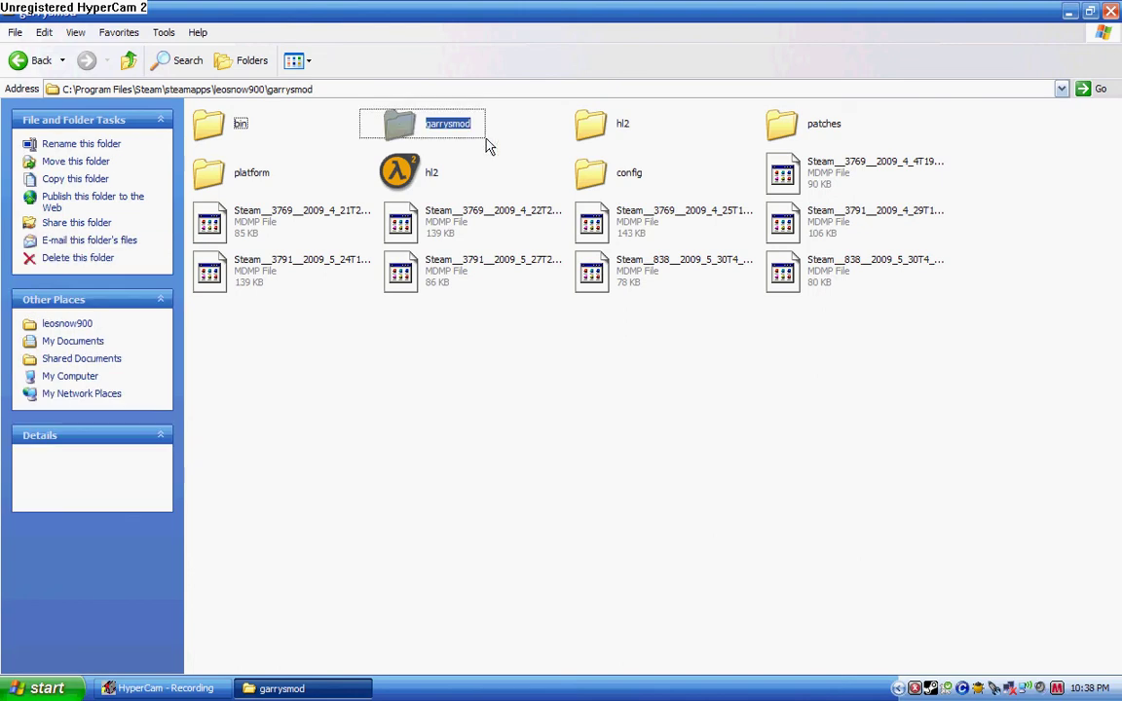
double_click(404, 126)
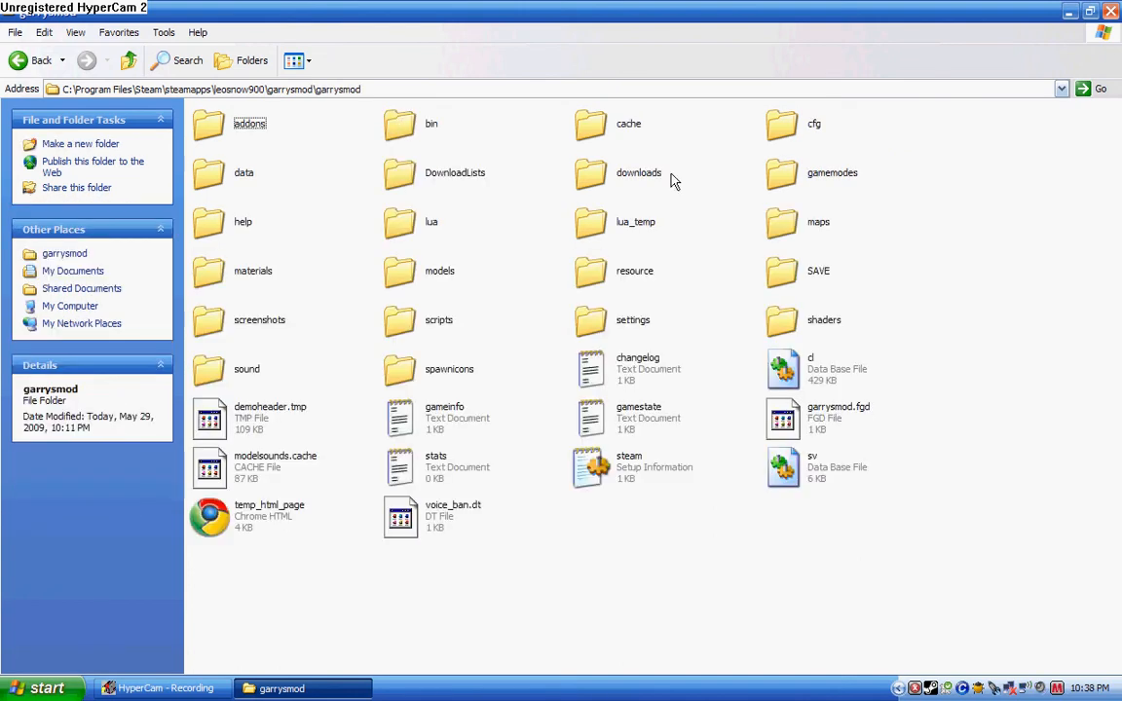
left_click(784, 222)
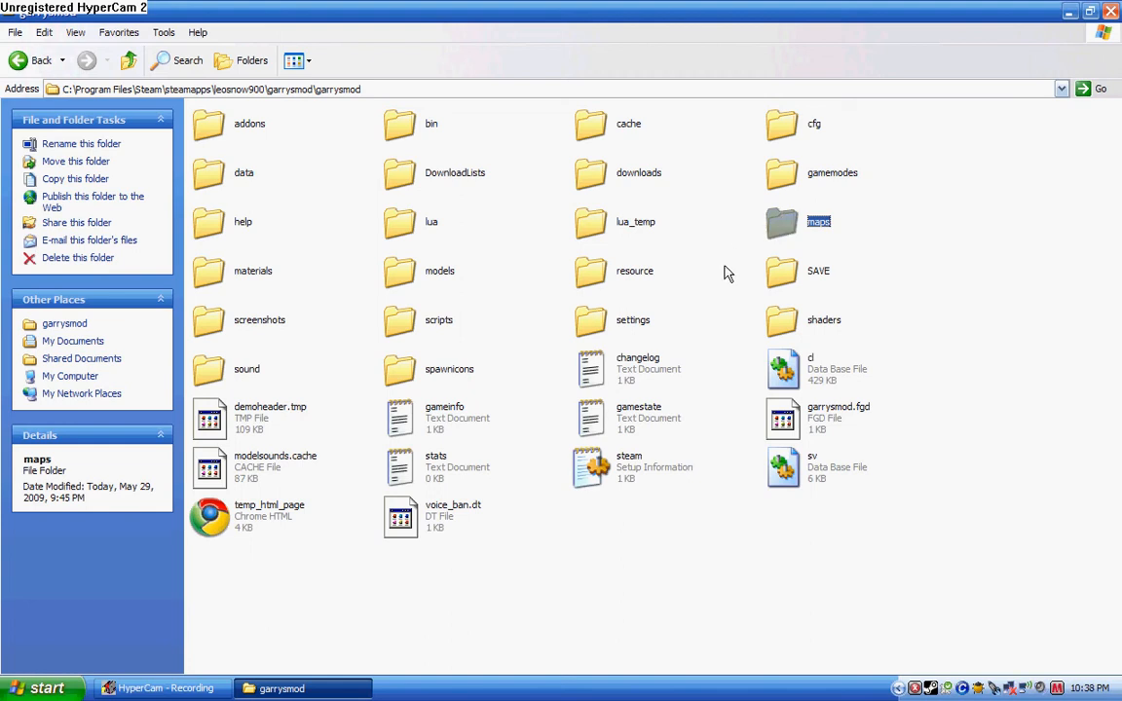
Paste the copied gm_mobenix_v3_final map file and move it into the maps folder
double_click(783, 224)
right_click(580, 590)
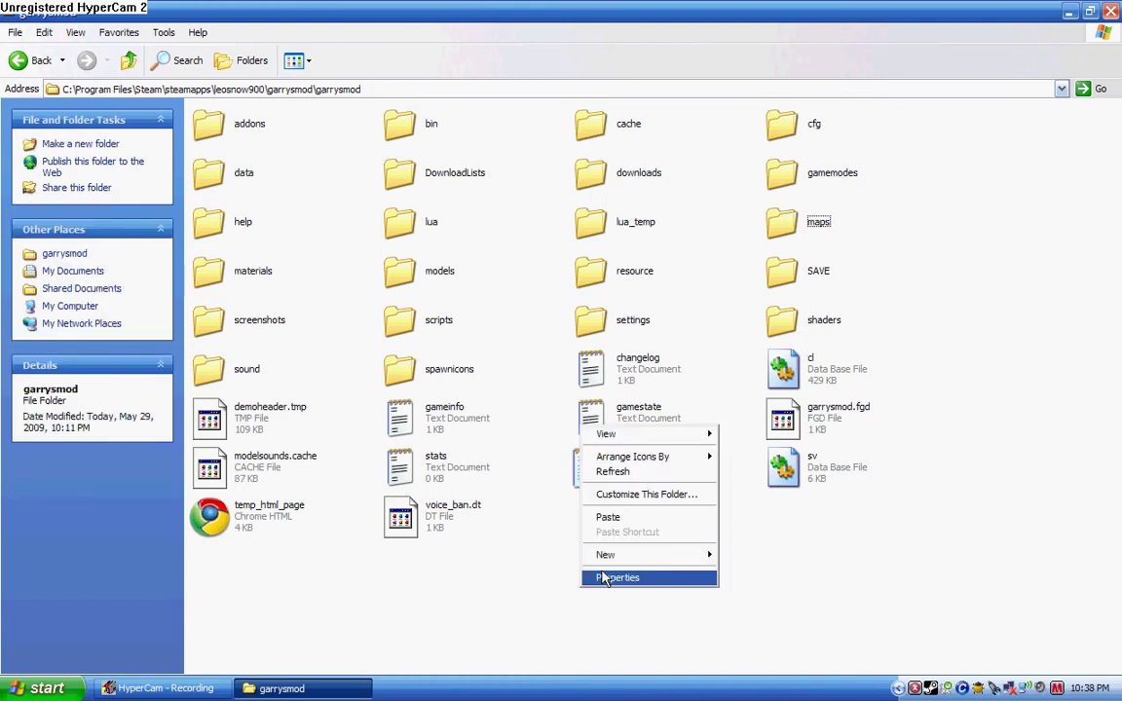
left_click(608, 518)
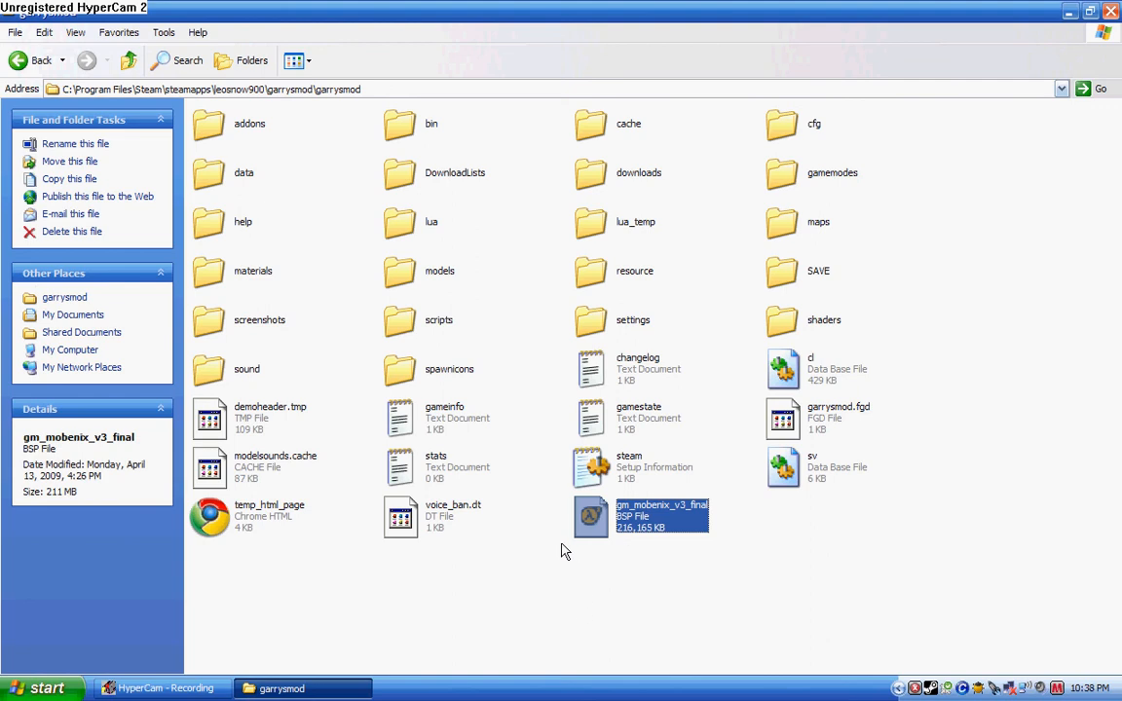
mouse_move(623, 516)
left_mouse_down()
mouse_move(783, 548)
mouse_move(787, 226)
left_mouse_up()
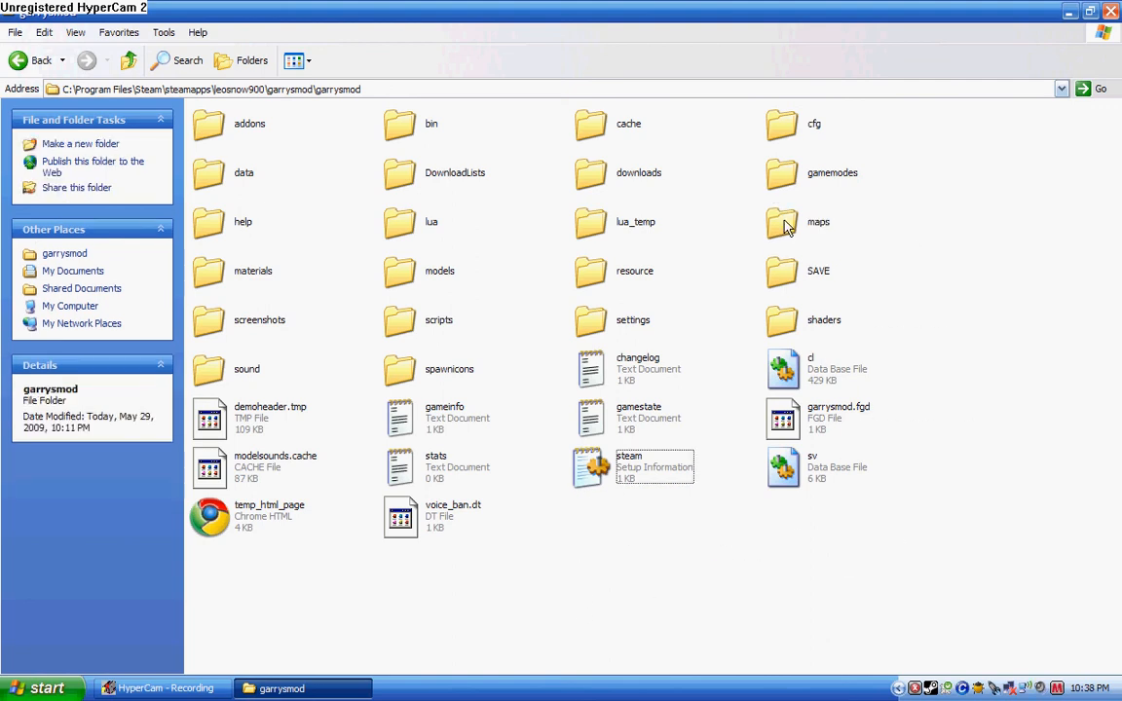
Open the maps folder to confirm gm_mobenix_v3_final is inside
double_click(787, 226)
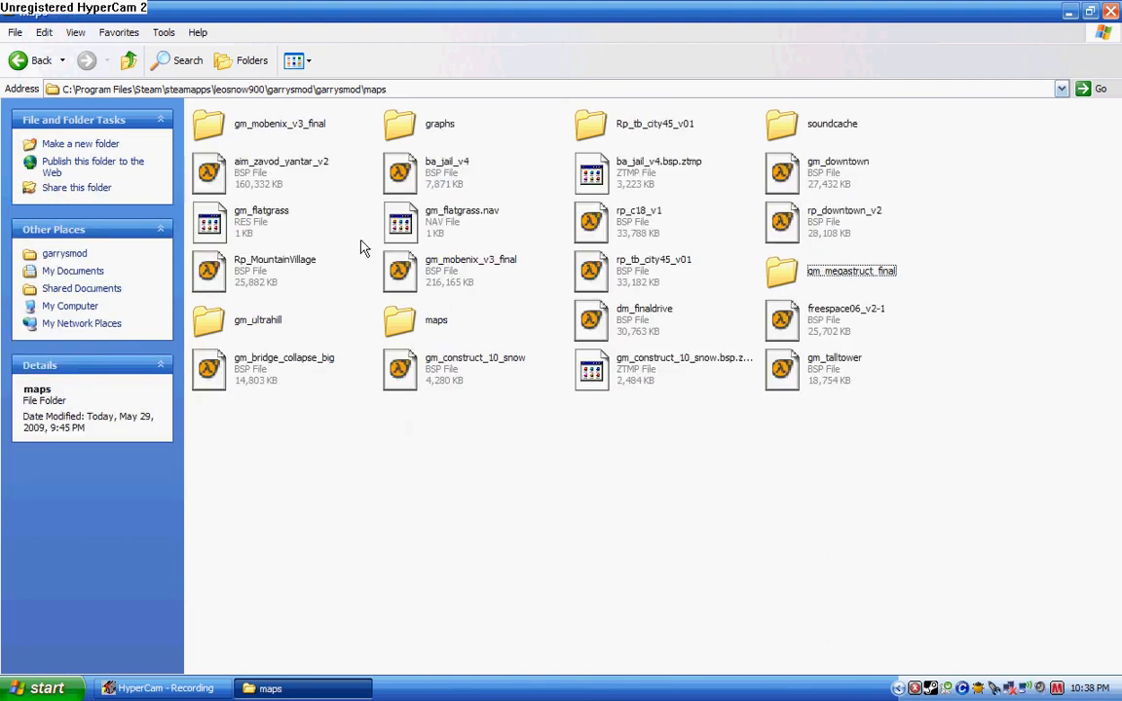
left_click_drag(360, 234, 494, 297)
left_click(462, 394)
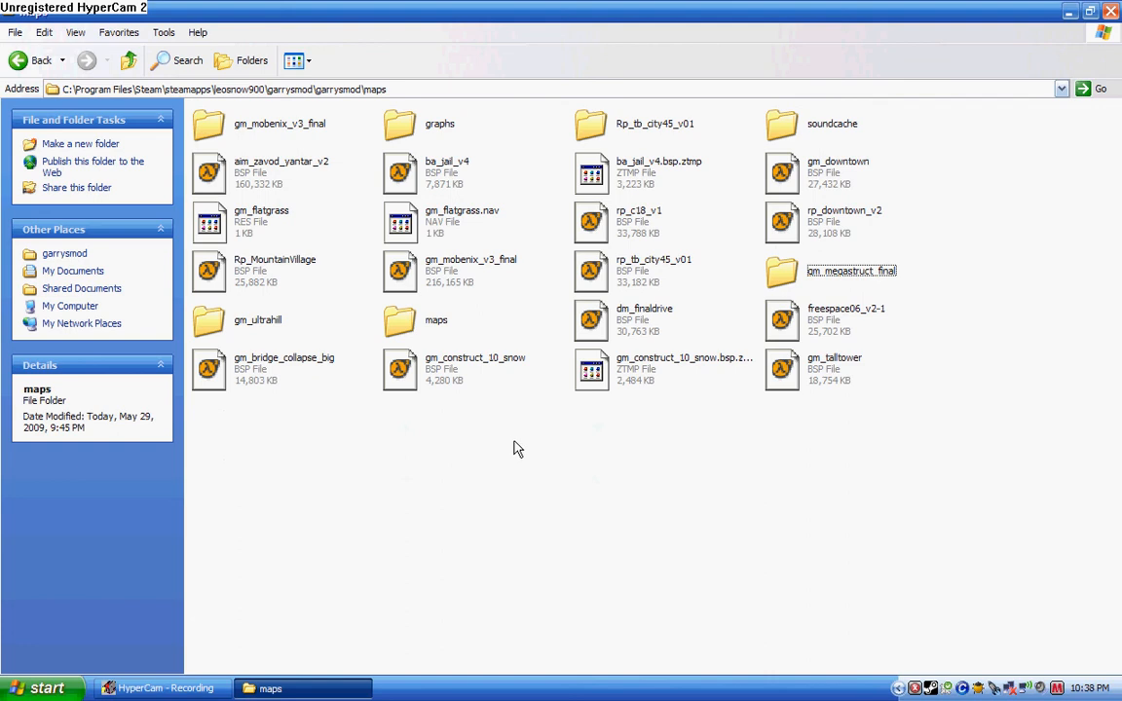